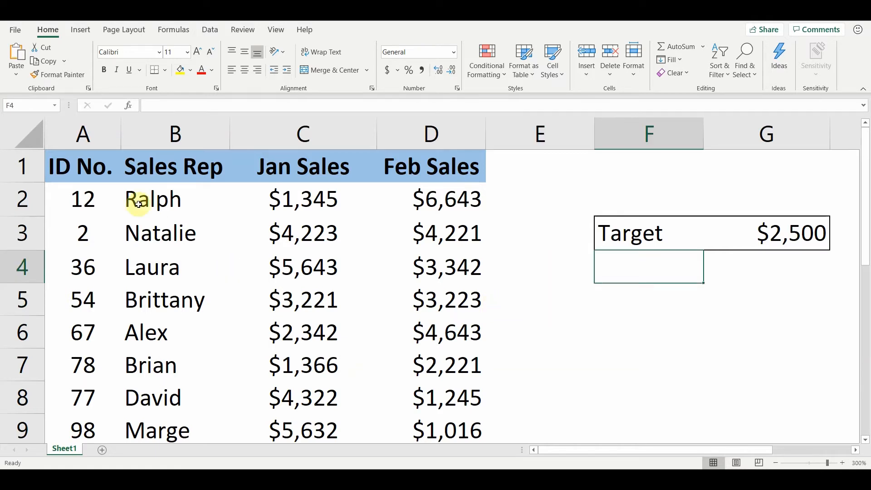
drag(141, 198, 183, 416)
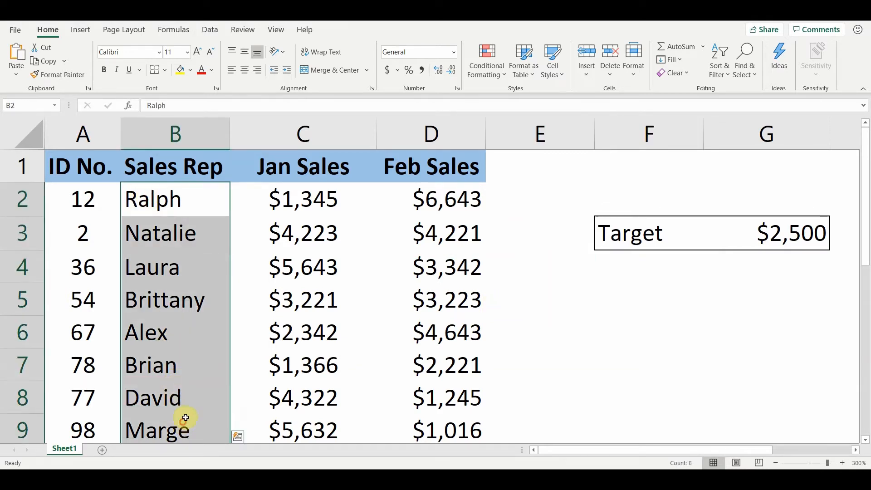
click(621, 238)
drag(668, 234, 764, 235)
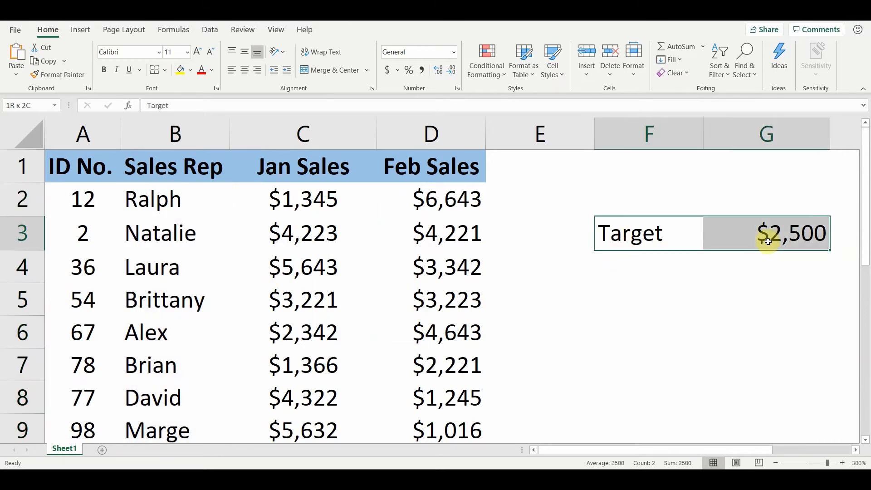
click(582, 281)
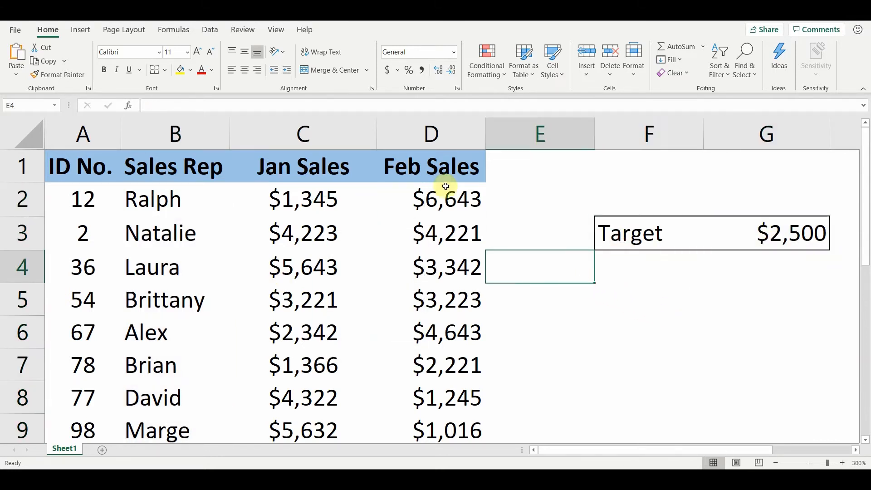
Step: Conditionally format the January and February sales in C2:D9 that are greater than 2500 with Light Red Fill with Dark Red Text
drag(291, 194, 431, 253)
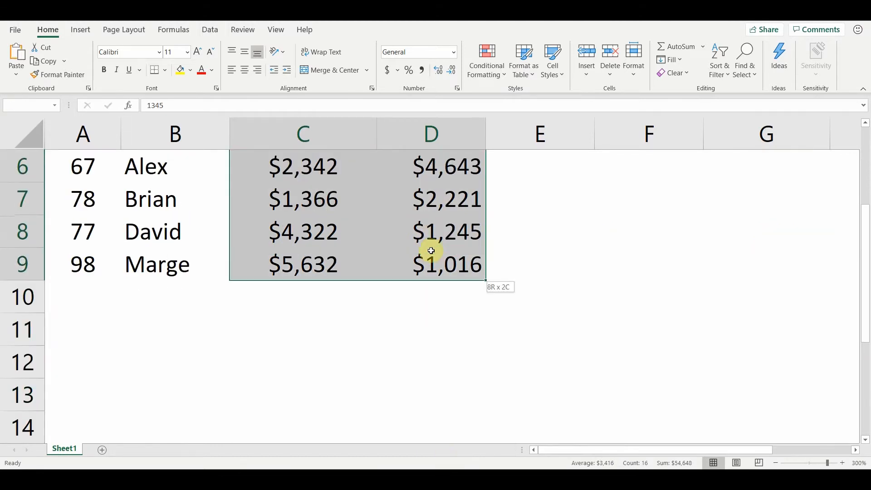
scroll(480, 219, up, 2)
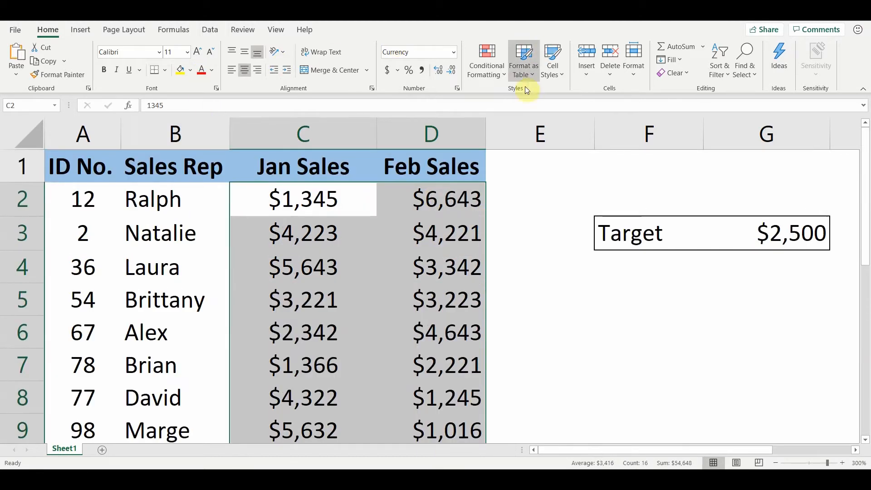
click(495, 76)
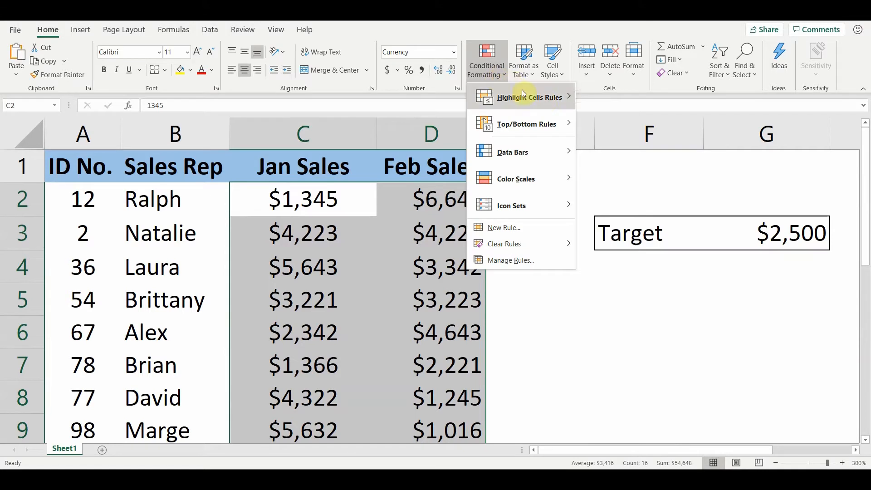
mouse_move(544, 98)
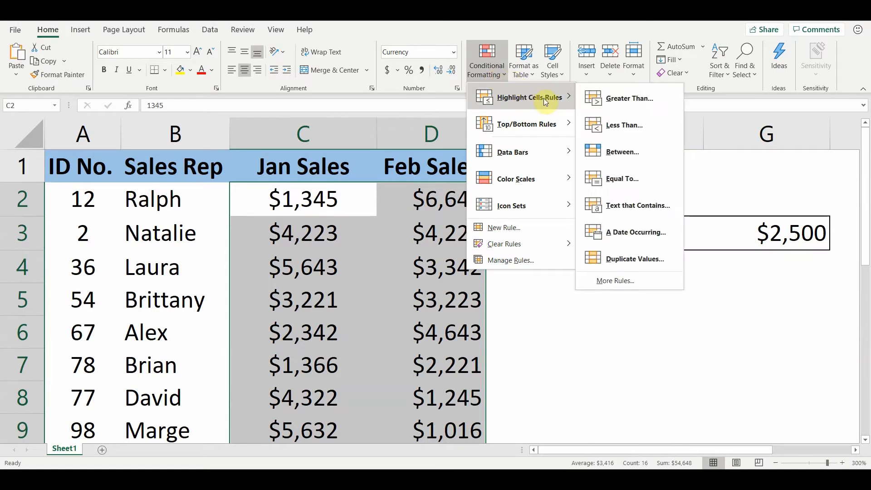
click(631, 102)
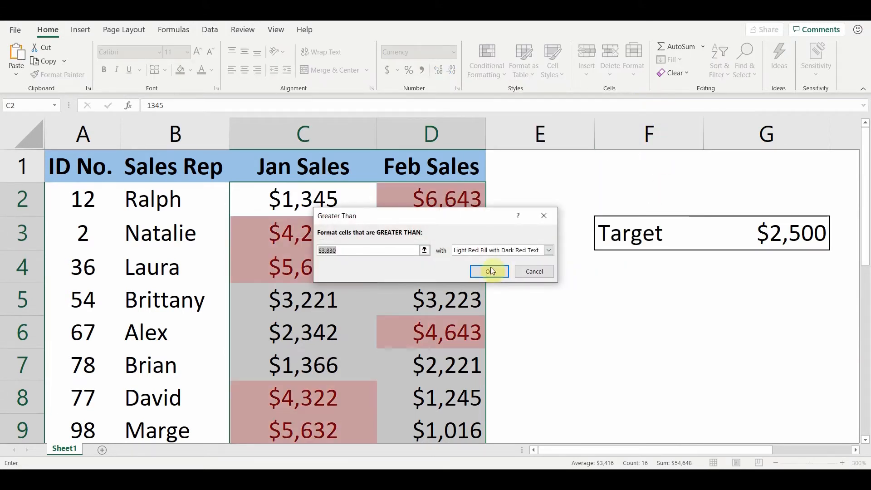
click(369, 251)
key(BackSpace)
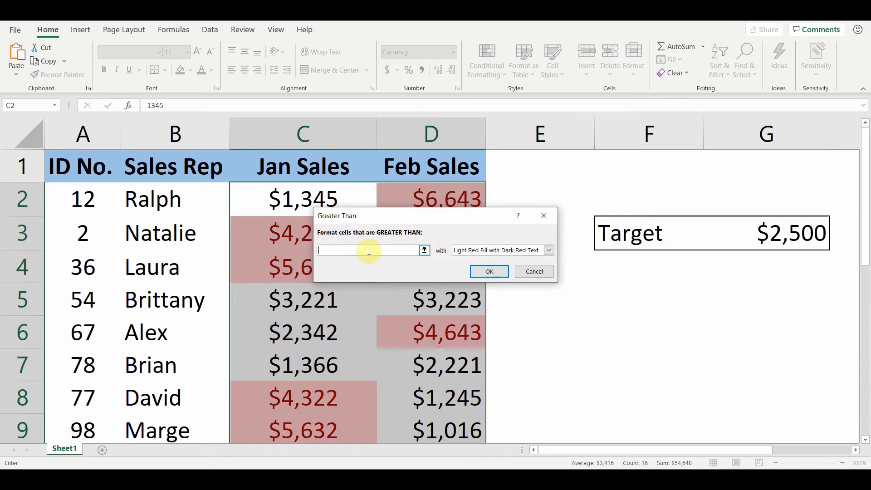
text(2500)
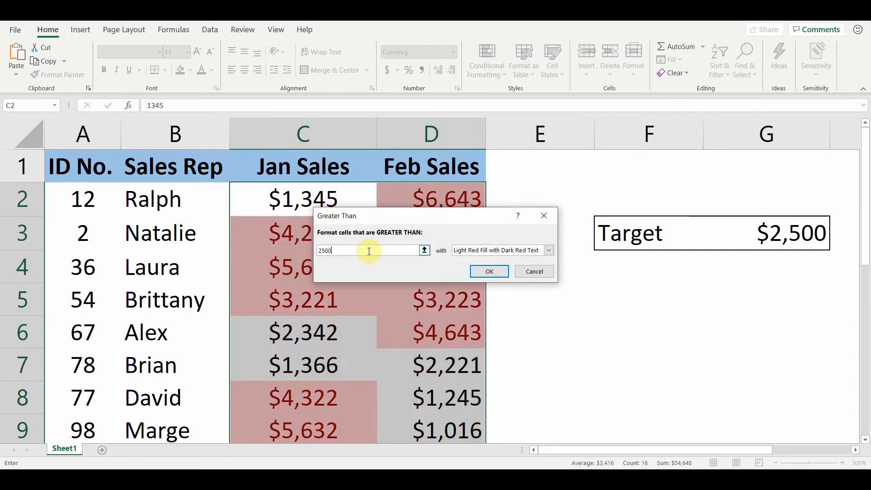
click(489, 271)
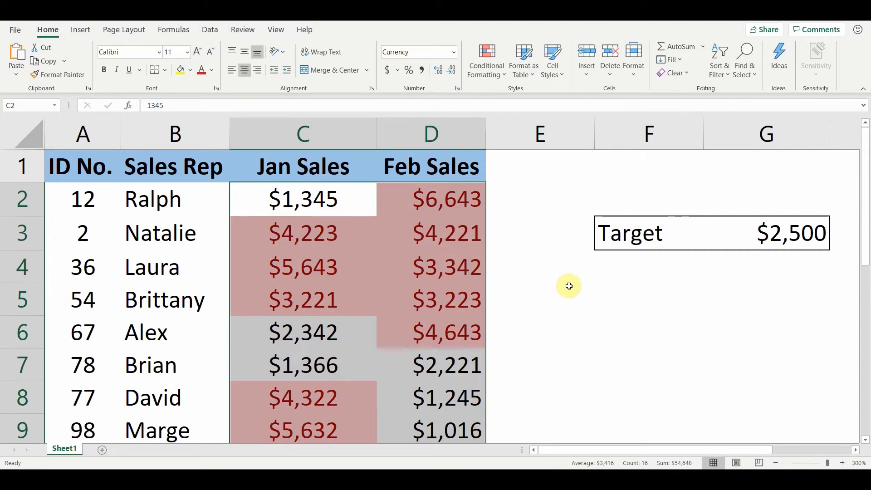
scroll(563, 268, down, 1)
scroll(545, 265, up, 1)
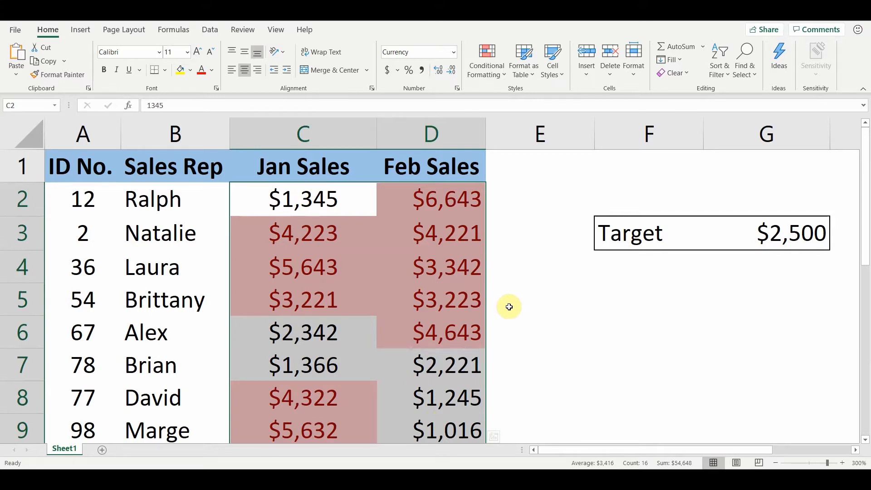
click(558, 287)
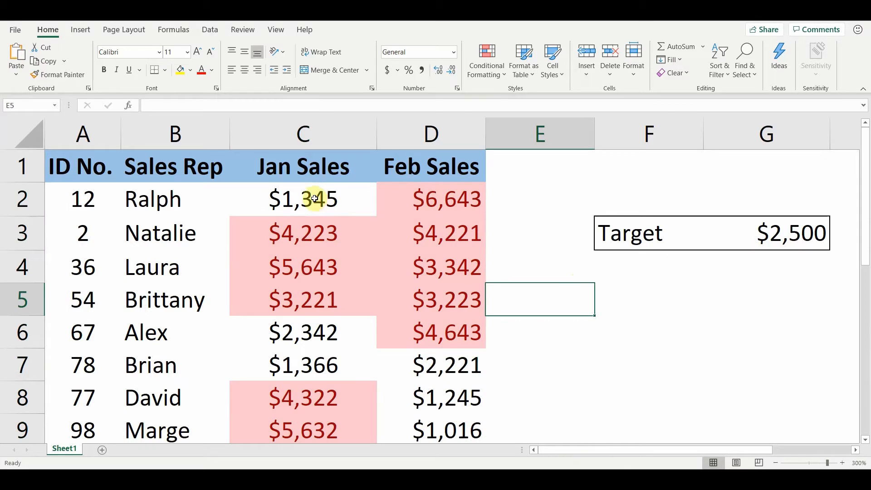
Step: Add a conditional formatting rule to C2:D9 that marks values less than 1500 with Yellow Fill with Dark Yellow Text
drag(314, 198, 448, 340)
scroll(553, 253, up, 2)
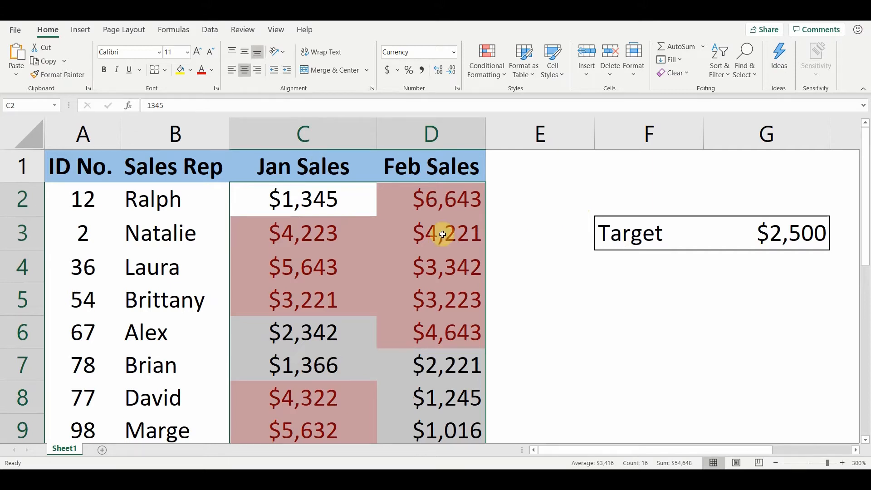
click(361, 227)
drag(289, 195, 420, 359)
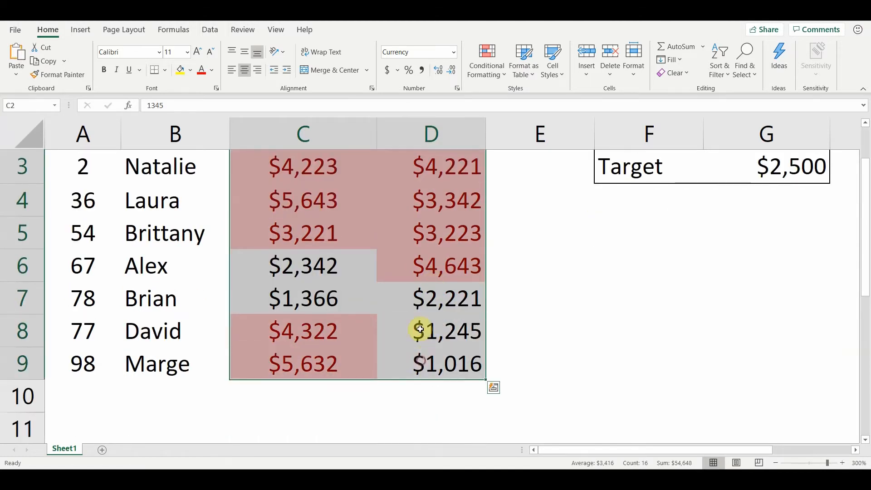
scroll(456, 182, up, 1)
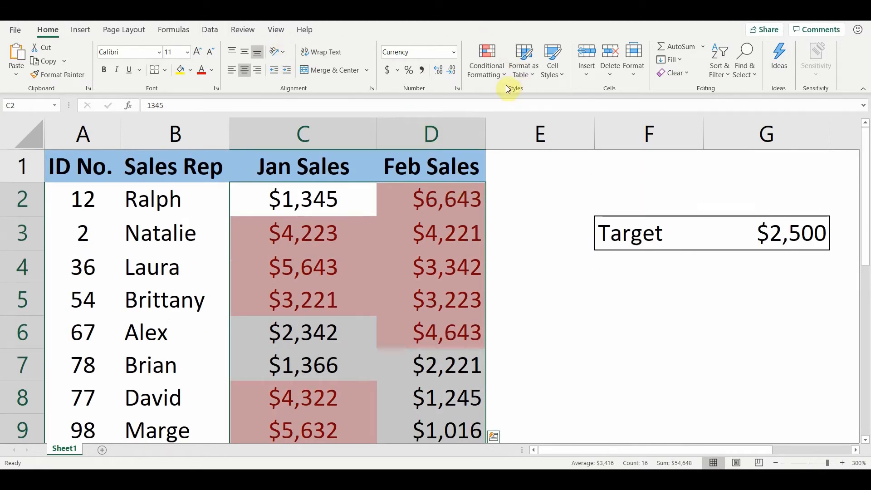
click(492, 71)
mouse_move(567, 101)
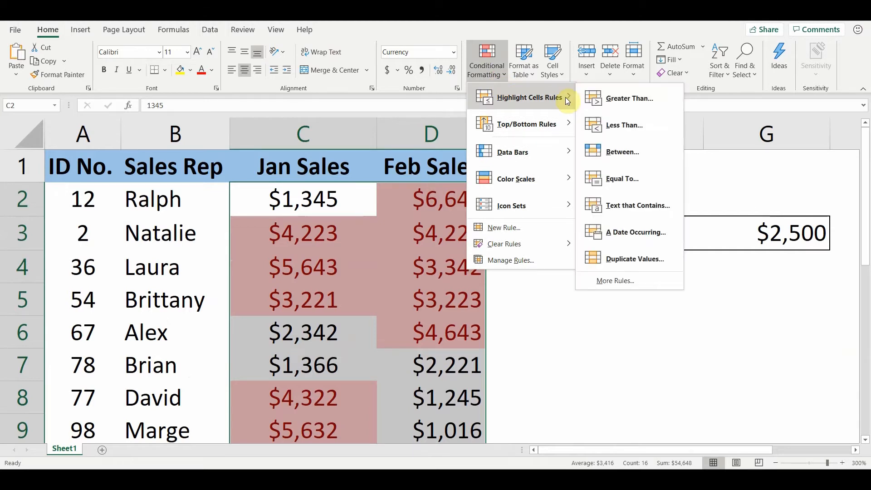
click(620, 127)
text(1500)
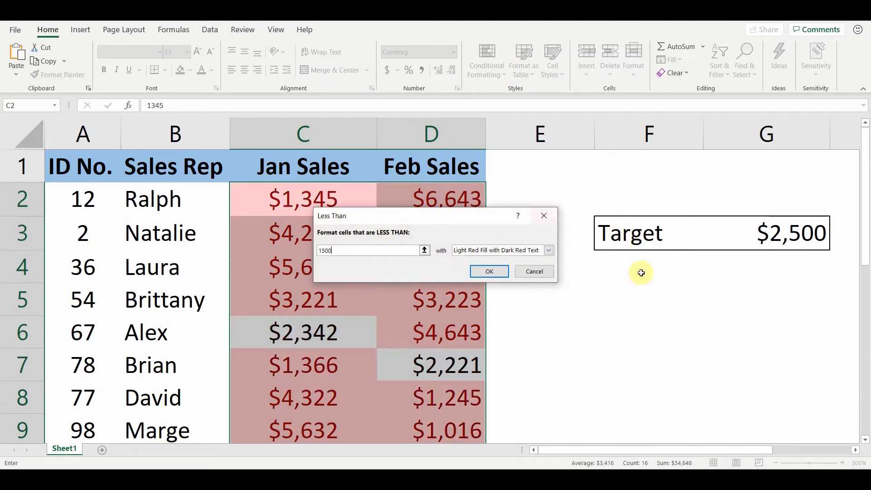
click(549, 250)
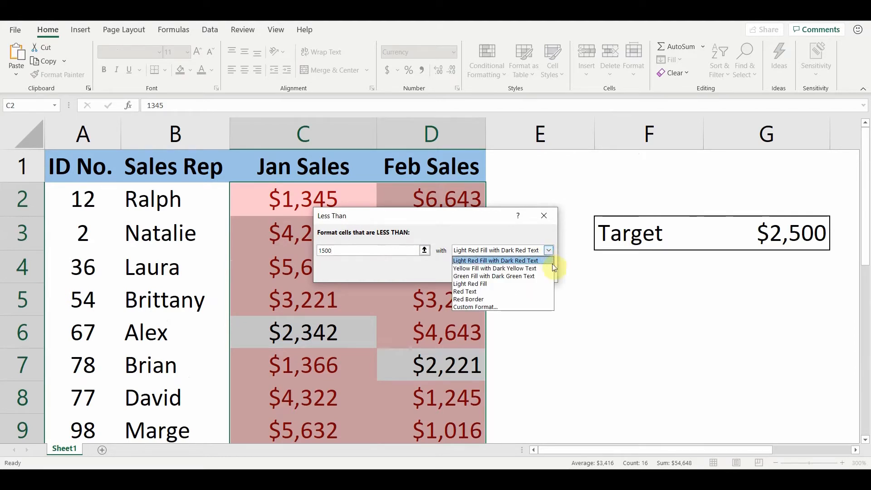
click(503, 269)
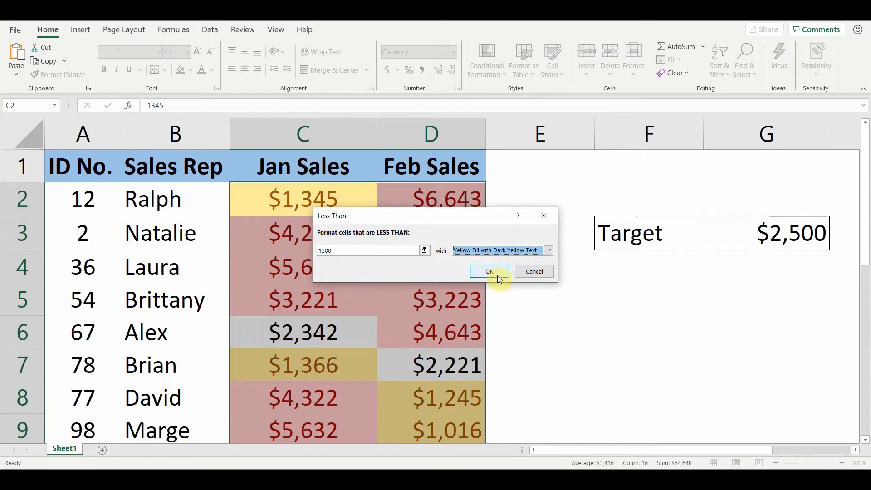
click(497, 273)
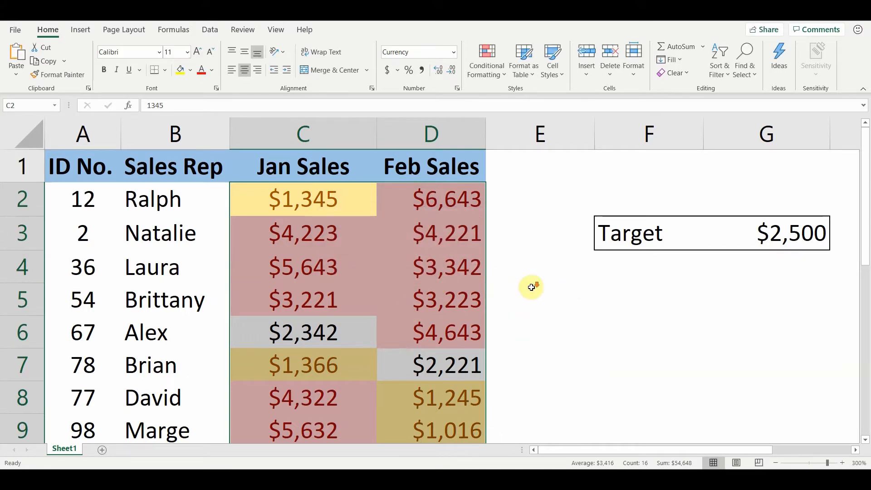
Step: Check which January and February sales cells carry the yellow formatting for values below 1500
scroll(529, 288, down, 1)
scroll(517, 303, up, 1)
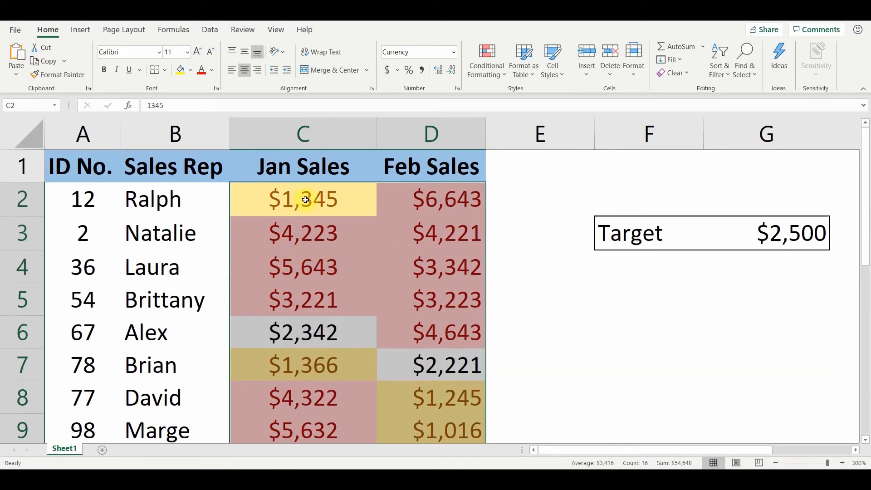
click(302, 200)
click(301, 366)
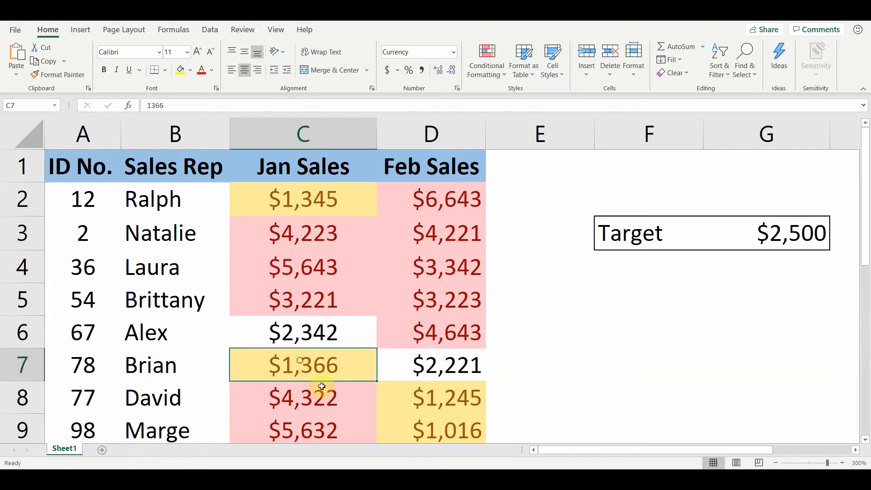
click(434, 402)
click(435, 429)
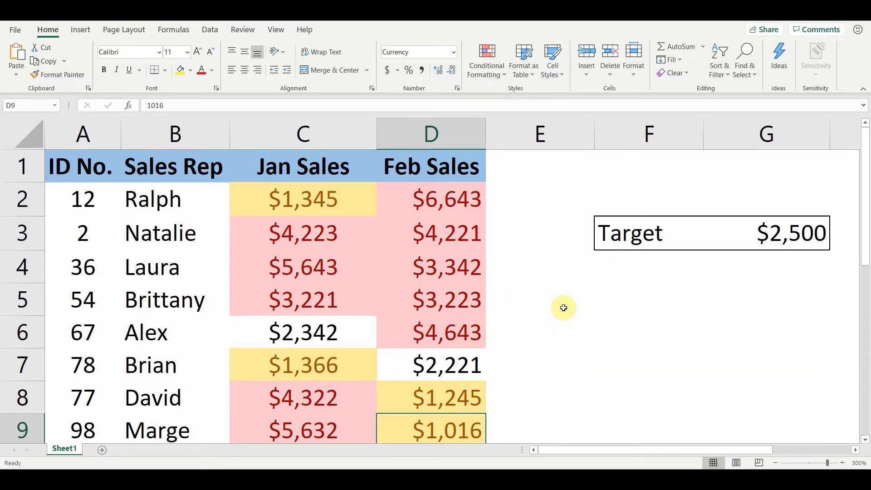
scroll(563, 304, down, 1)
scroll(563, 303, up, 1)
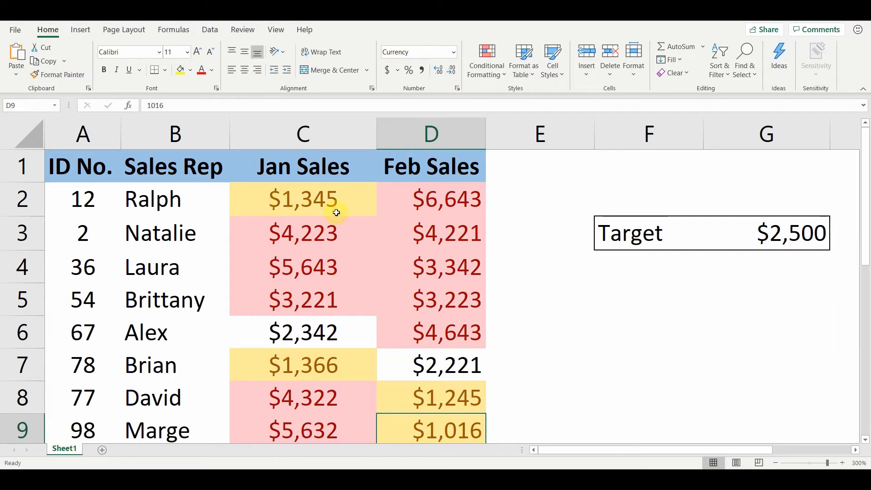
click(266, 193)
drag(266, 192, 439, 358)
scroll(550, 301, up, 1)
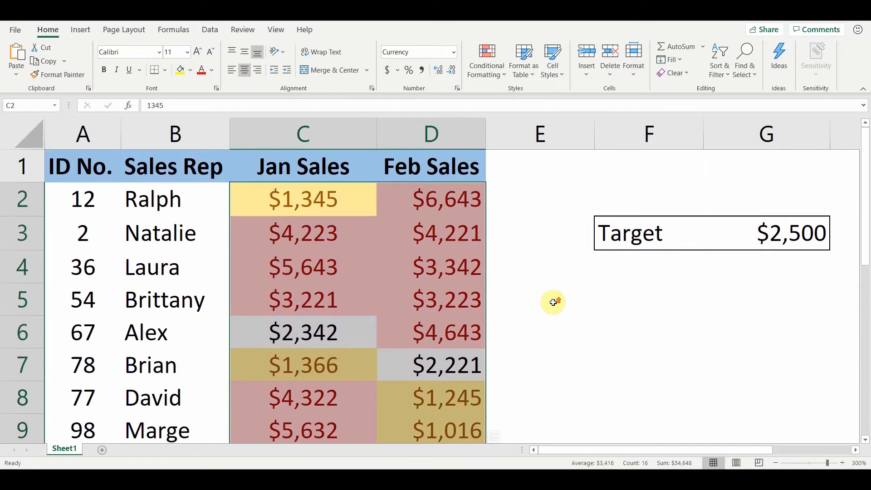
click(326, 198)
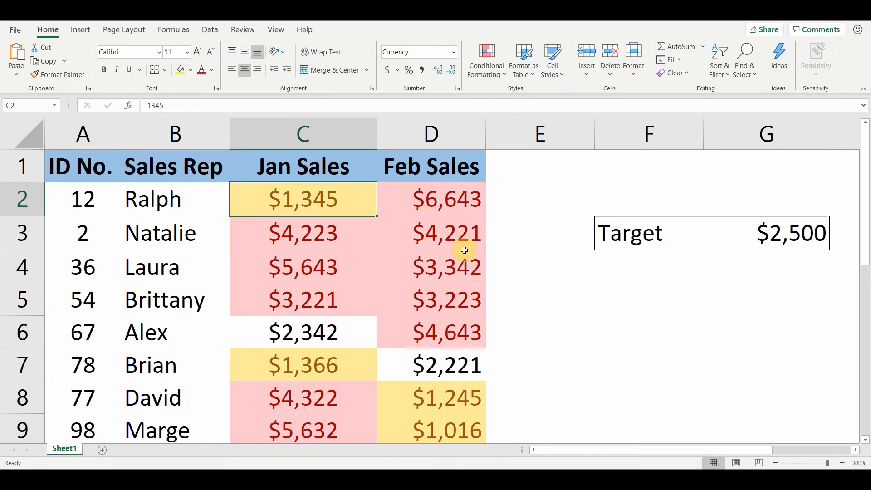
click(175, 201)
click(318, 208)
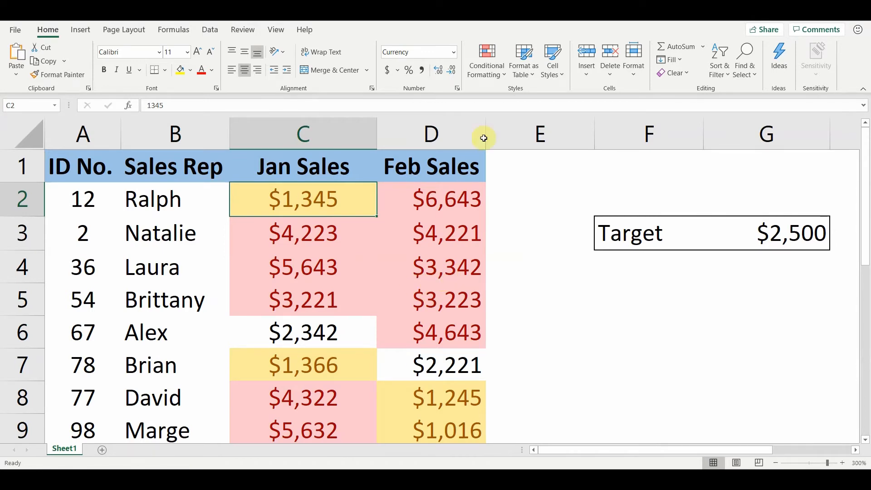
click(487, 64)
key(Escape)
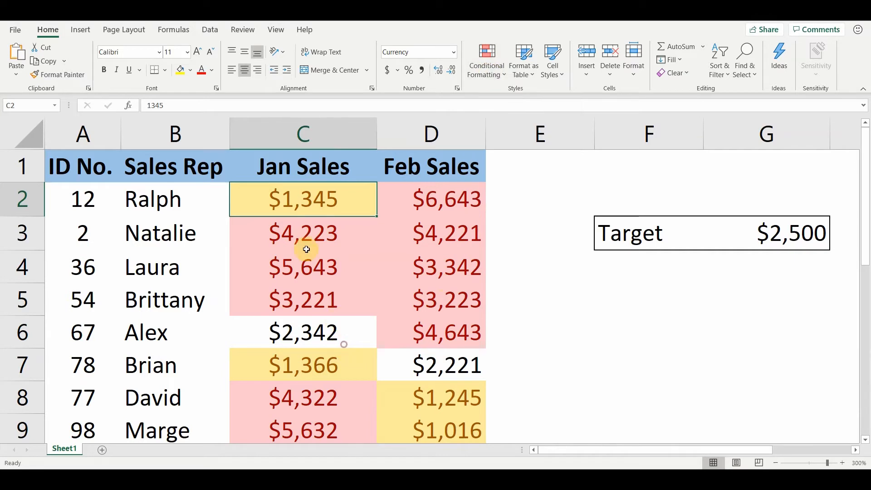
Step: Delete the Cell Value < 1500 rule from C2:D9 through the Conditional Formatting Rules Manager and apply the change
drag(302, 199, 432, 362)
scroll(451, 291, up, 2)
click(484, 66)
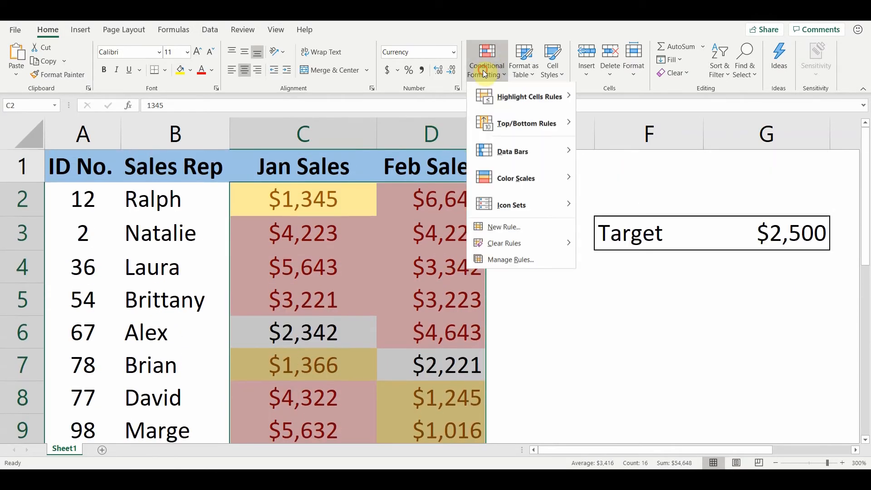
mouse_move(544, 245)
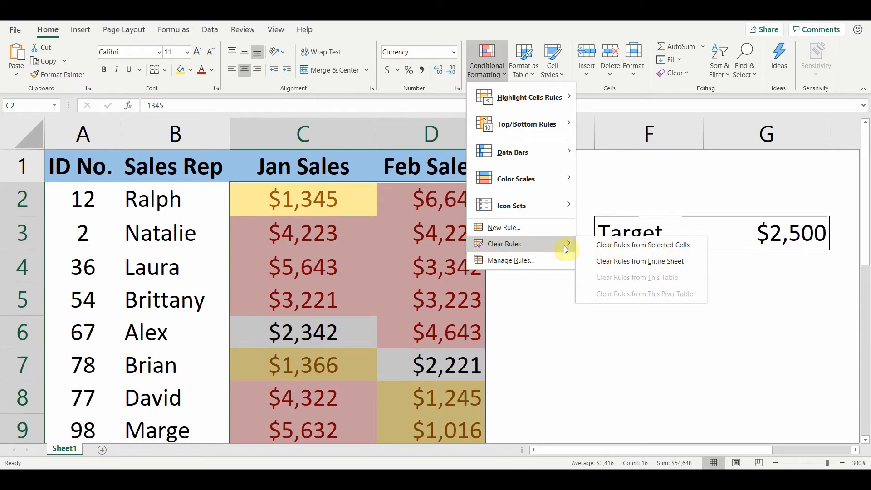
click(532, 261)
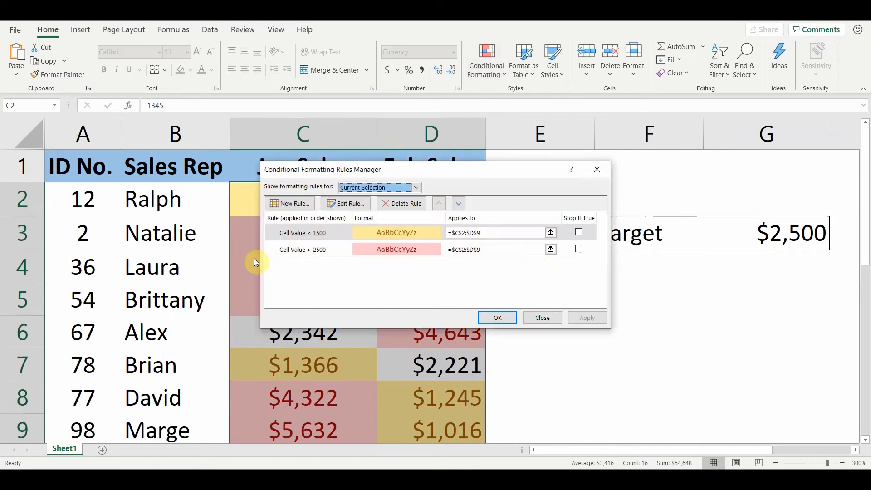
click(298, 233)
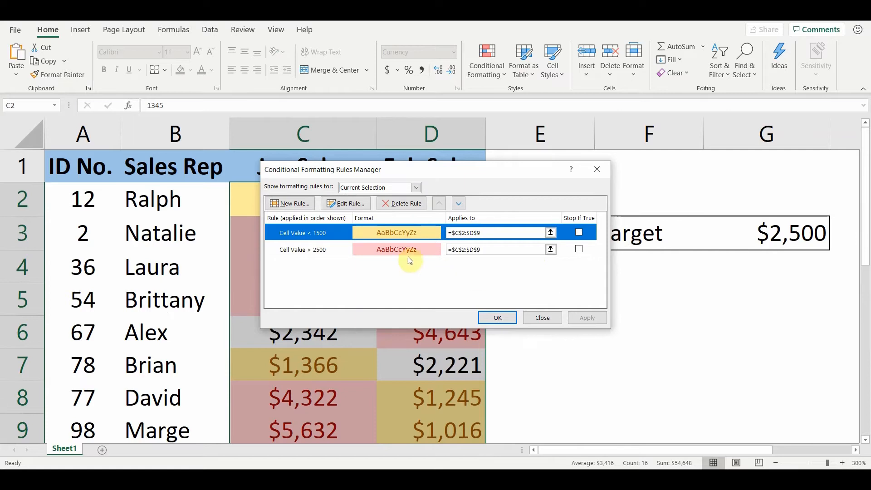
click(401, 207)
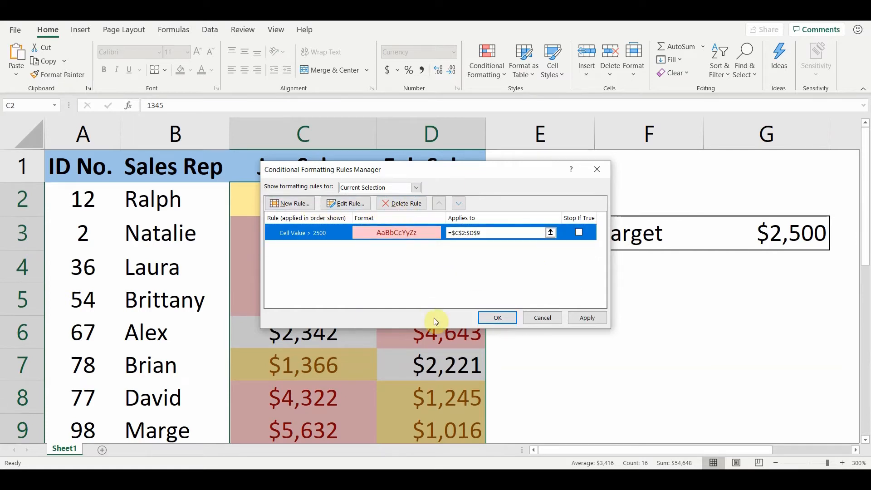
click(505, 323)
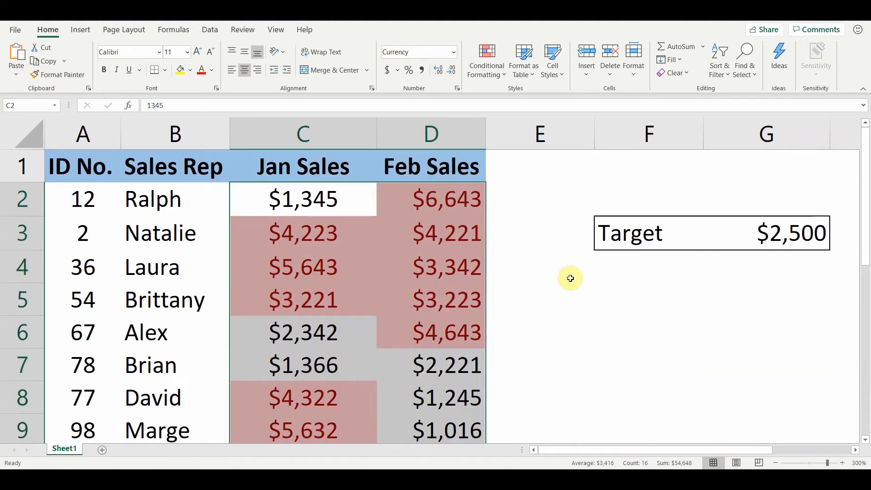
Step: Compare the highlighted January and February sales with the $2,500 target to see which sales reps exceeded it in both months
click(542, 291)
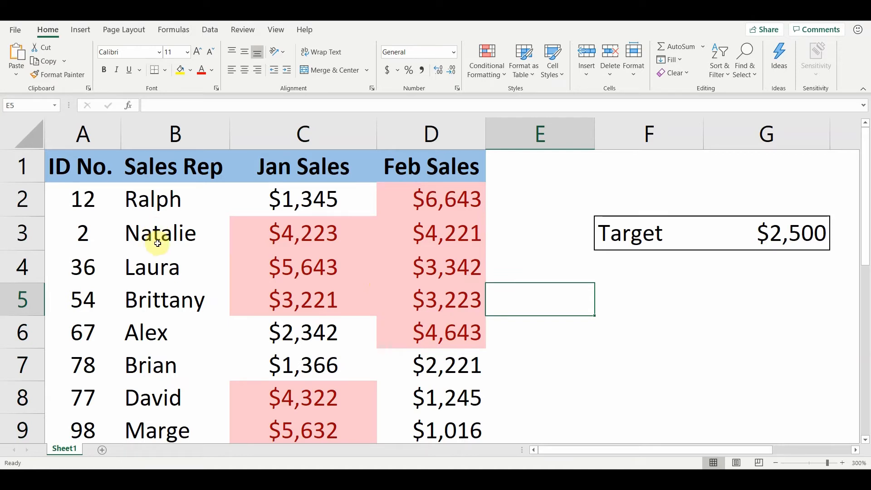
click(635, 234)
click(641, 272)
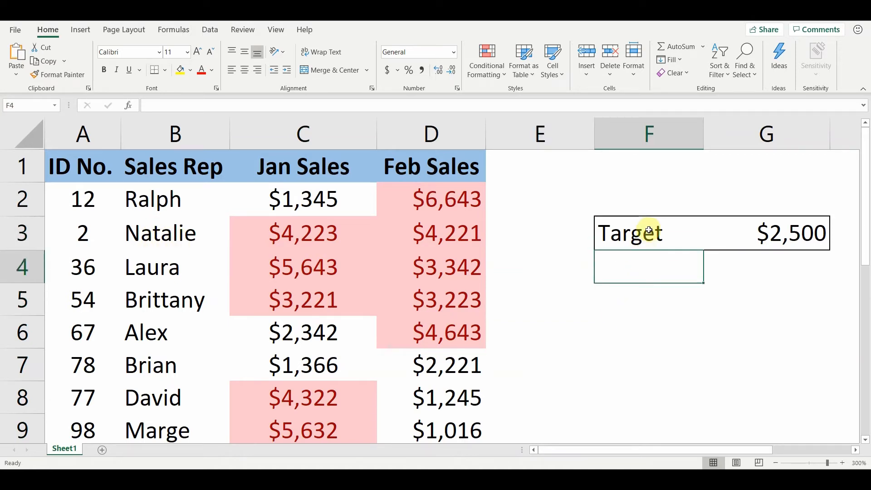
click(143, 224)
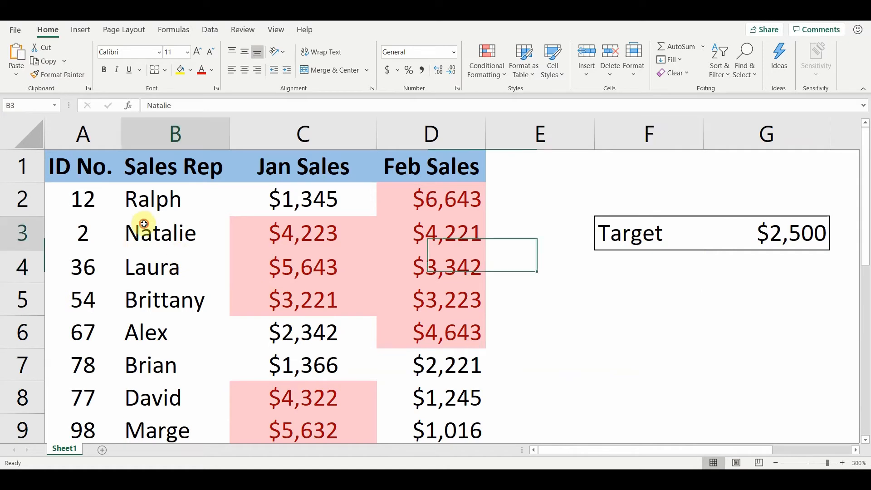
drag(169, 253, 470, 289)
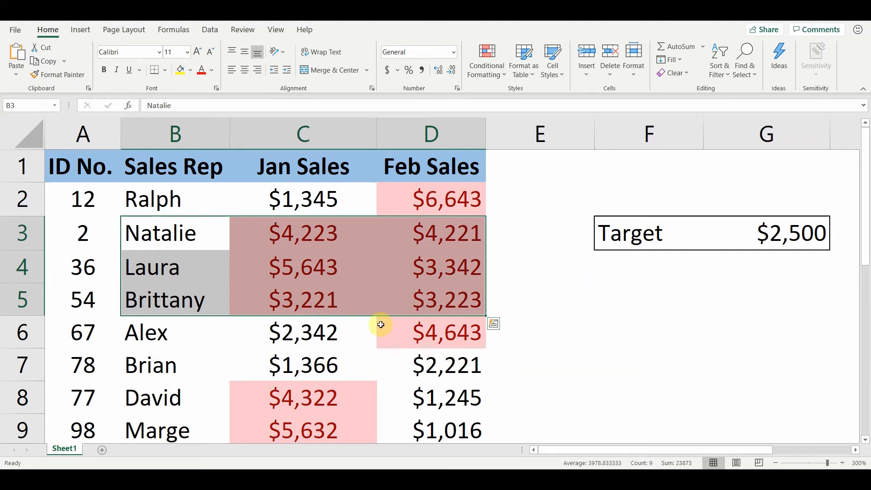
click(326, 363)
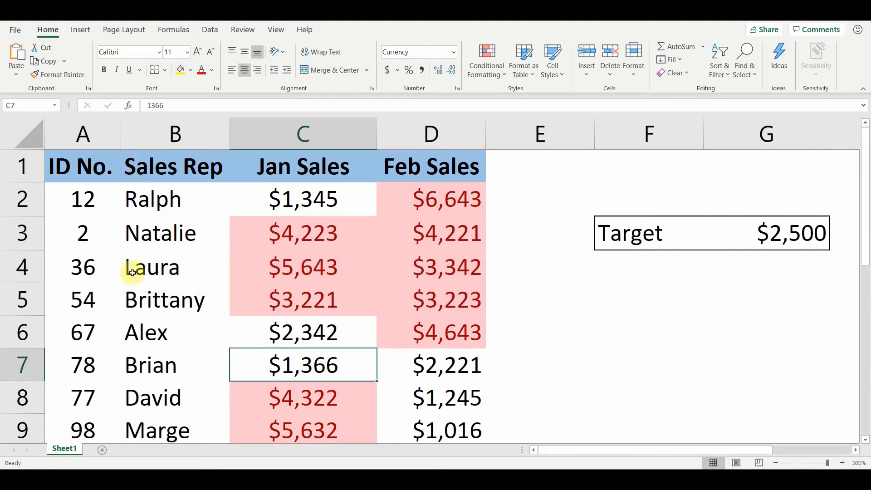
click(152, 363)
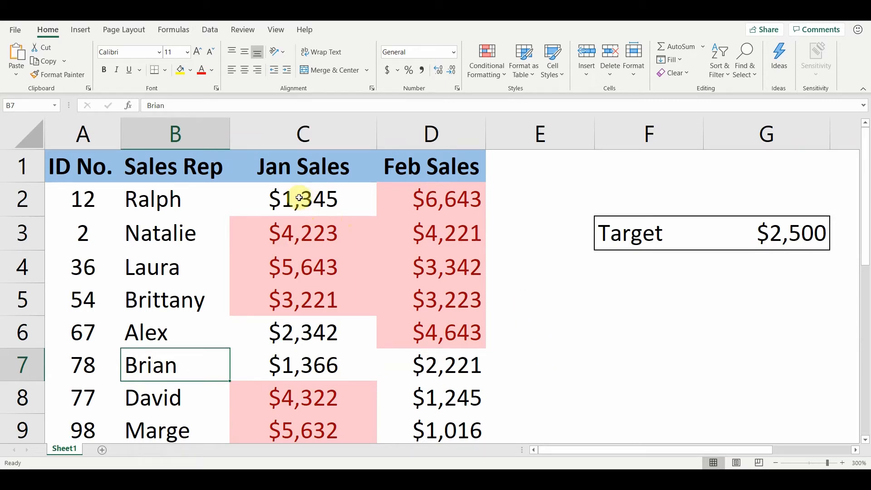
Step: Review the preset conditional formatting options for C2:D9: highlight cells, top/bottom rules, data bars, color scales and icon sets
drag(299, 198, 441, 427)
click(491, 79)
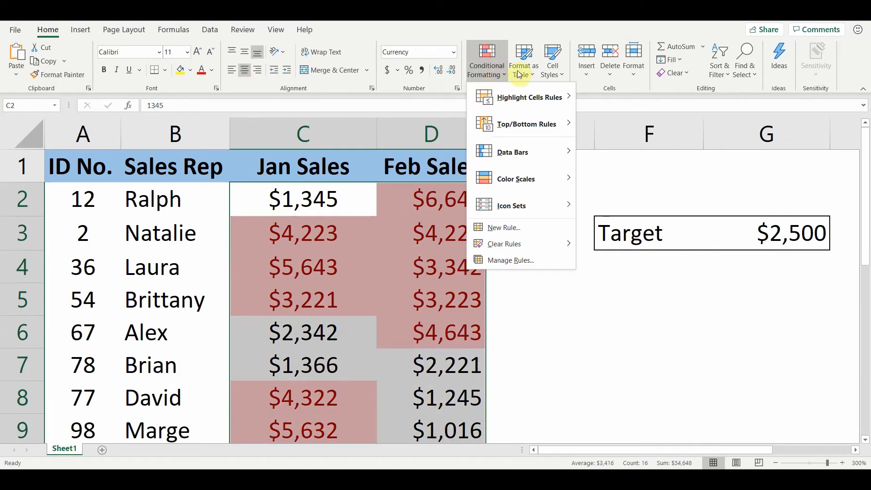
mouse_move(551, 93)
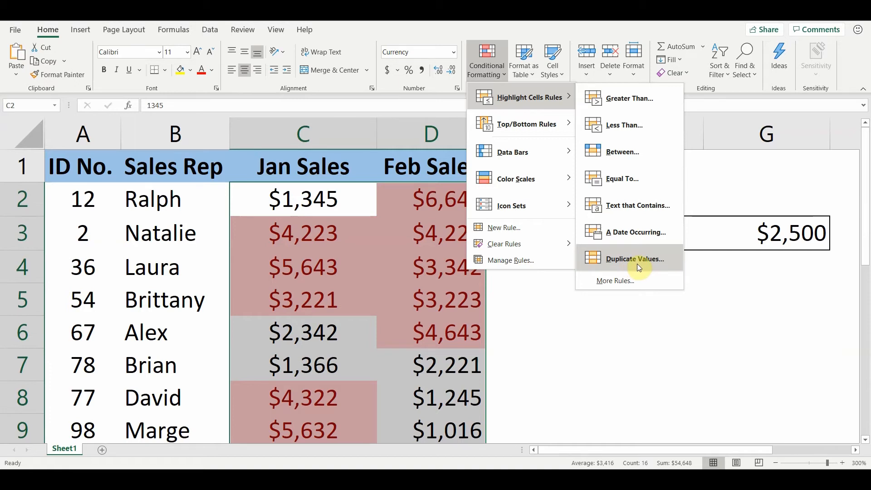
mouse_move(542, 125)
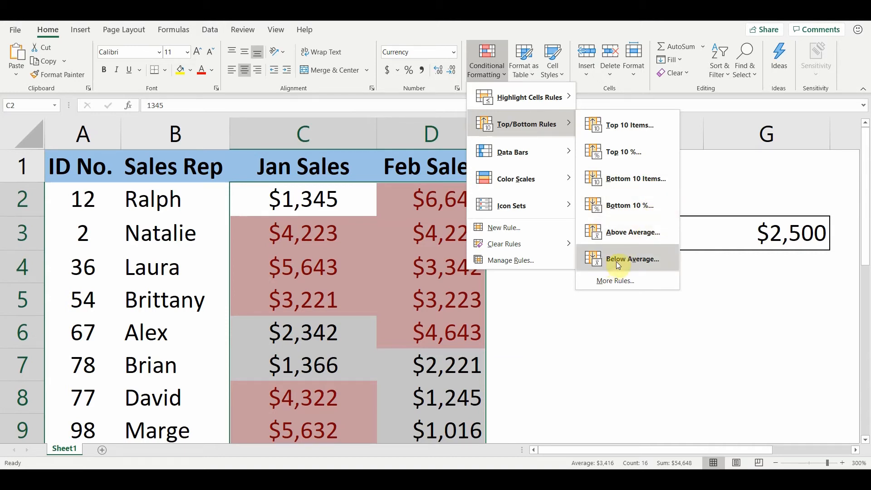
mouse_move(542, 161)
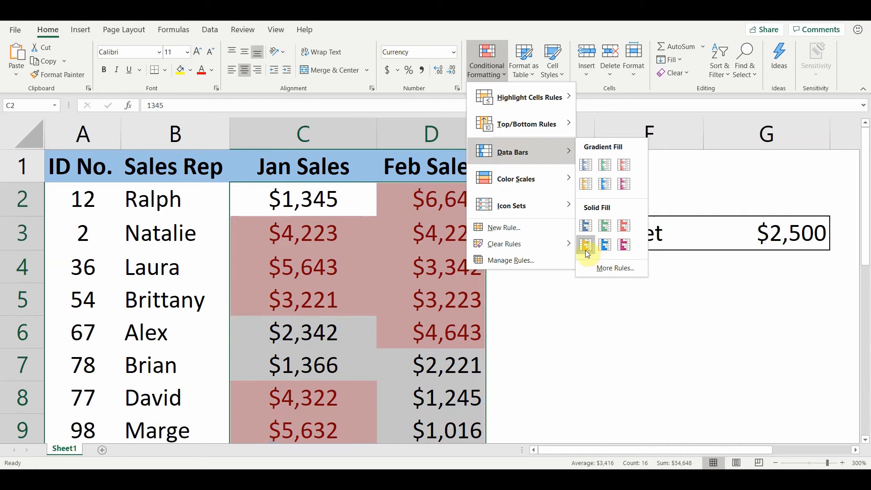
mouse_move(542, 182)
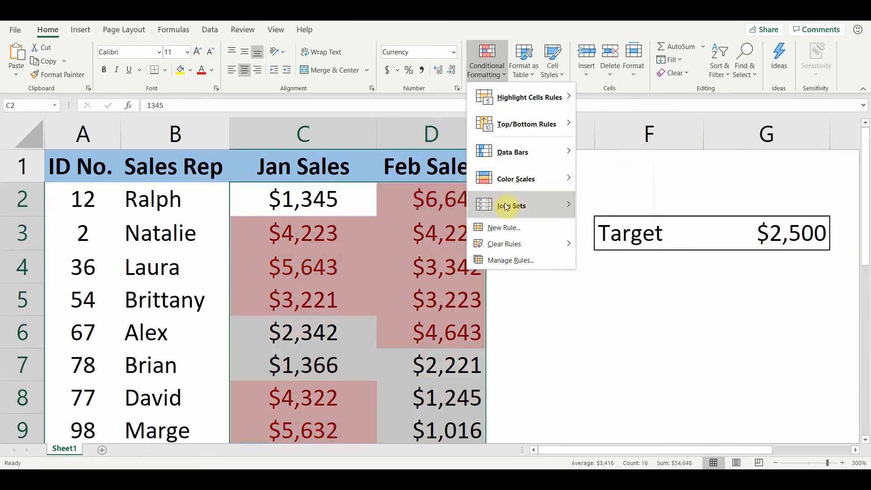
mouse_move(532, 208)
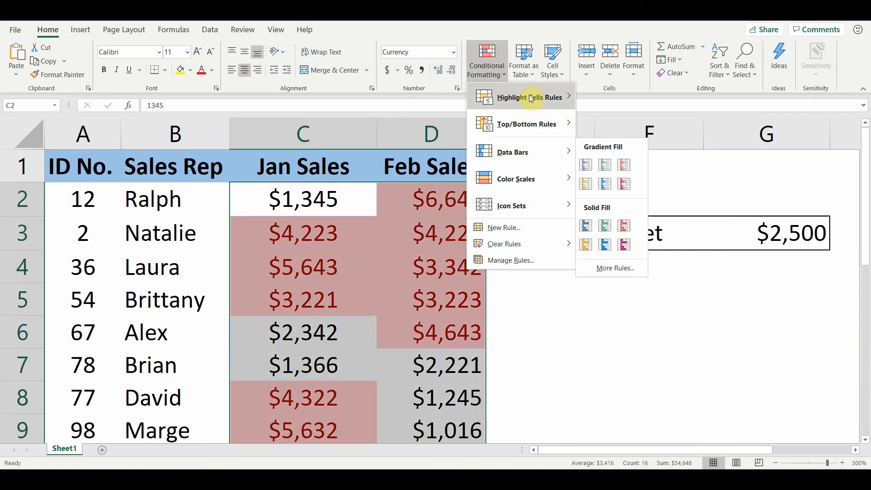
mouse_move(547, 127)
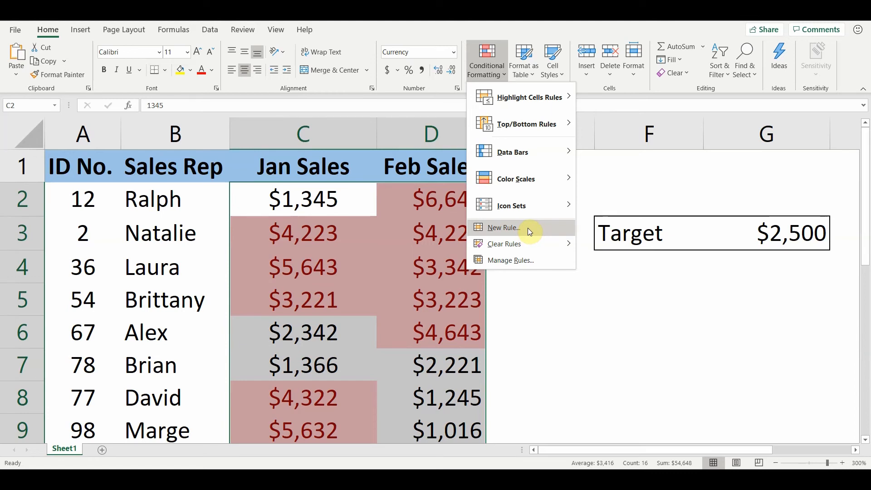
click(567, 278)
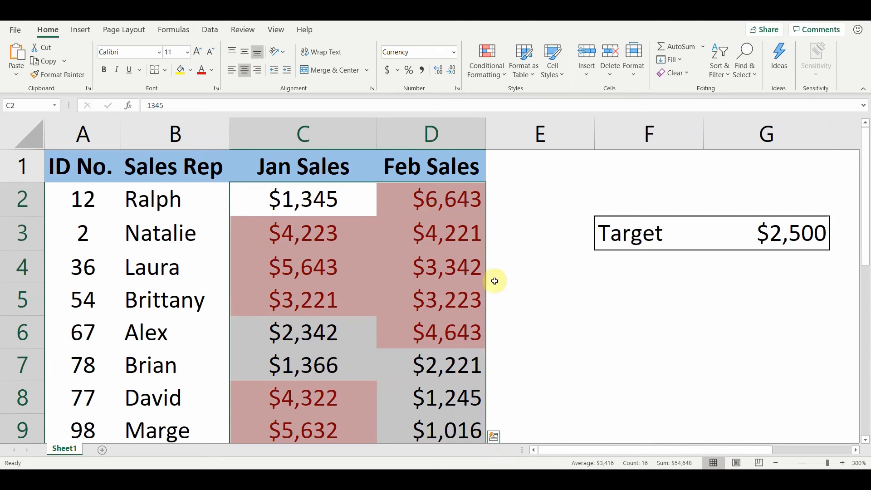
Step: Define a new conditional formatting rule for C2:D9 that covers only cell values less than or equal to 2500
click(496, 77)
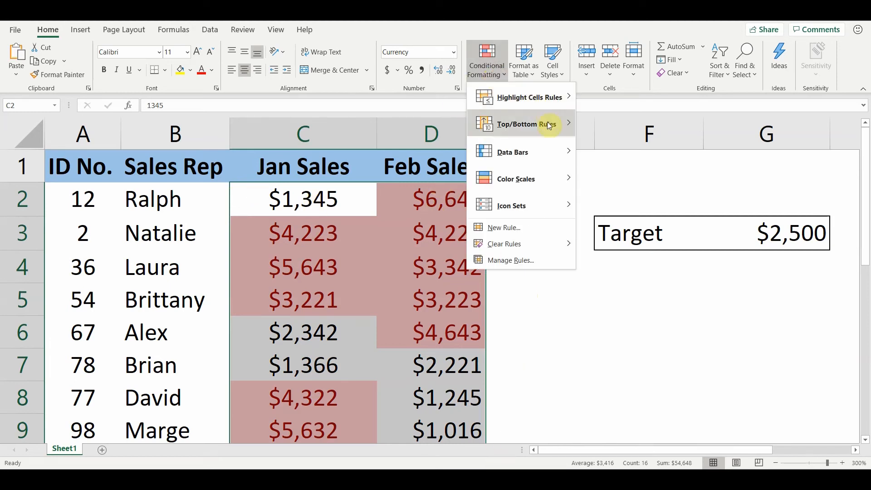
click(518, 231)
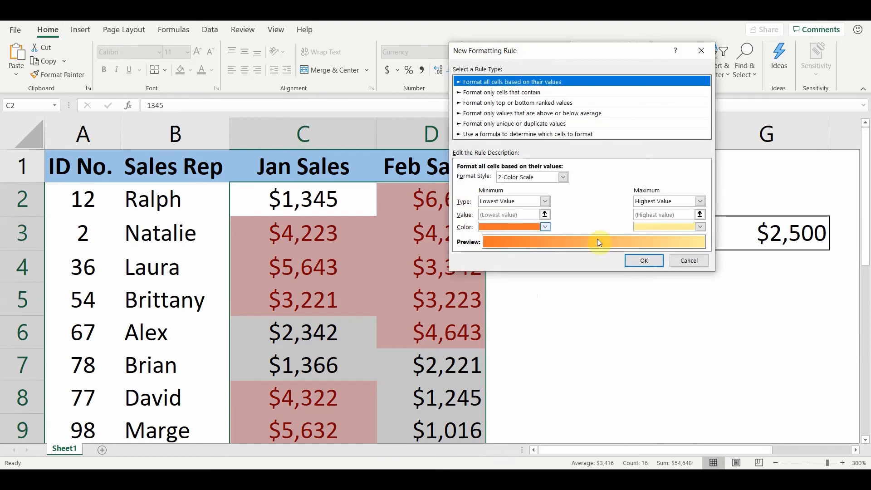
click(496, 93)
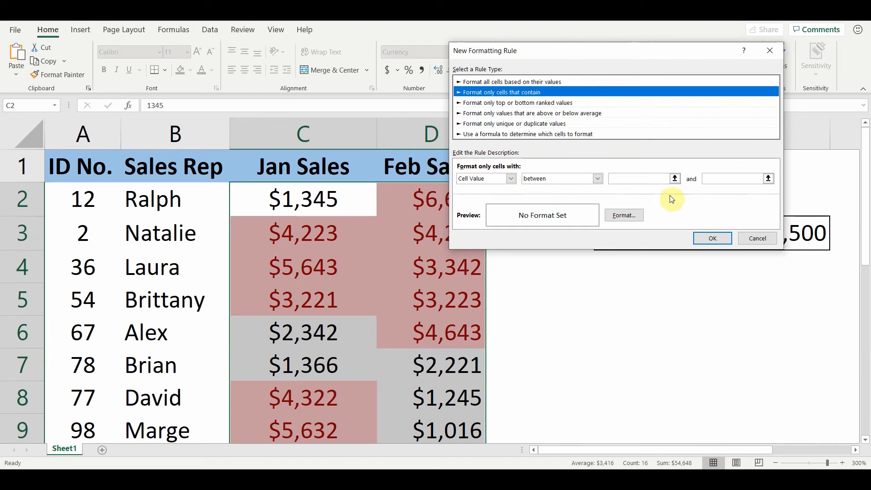
click(598, 179)
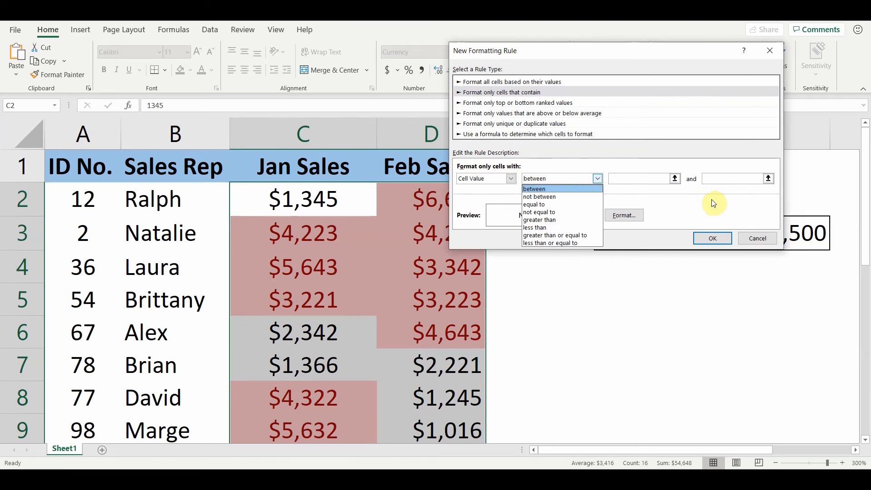
click(573, 241)
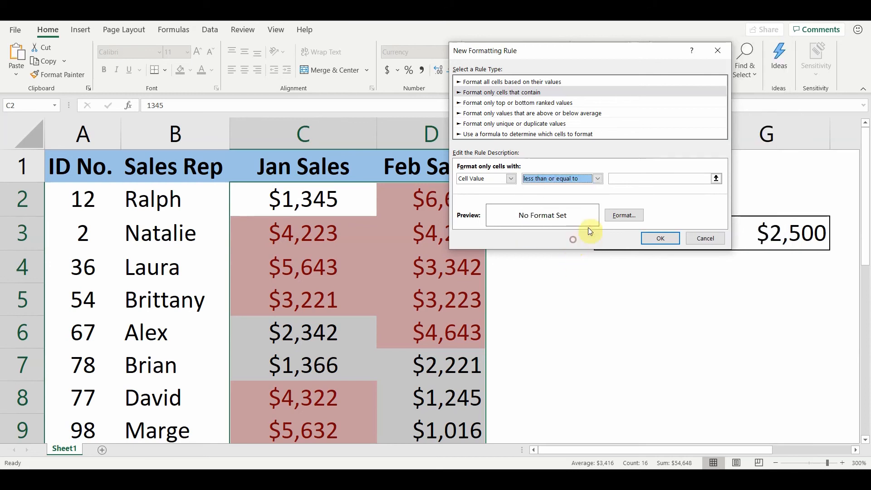
click(649, 178)
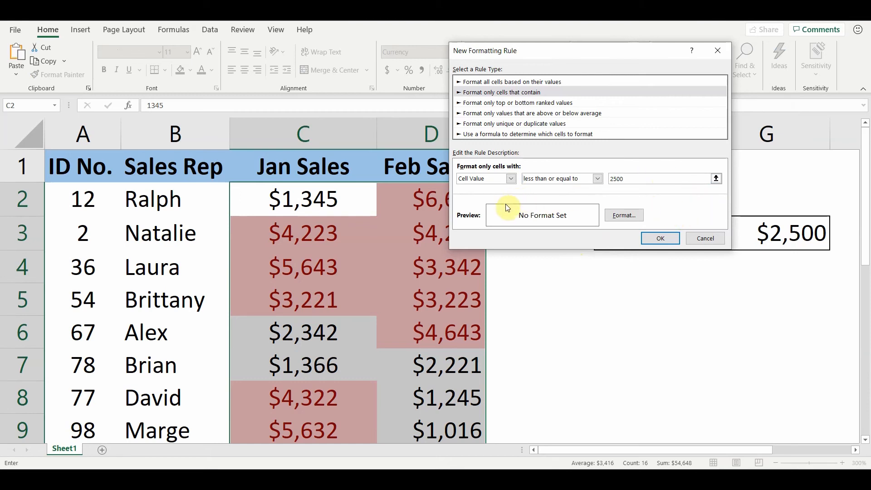
Step: Format the matching cells with an outline border, choose dark green as the line color, and apply the rule to C2:D9
click(625, 216)
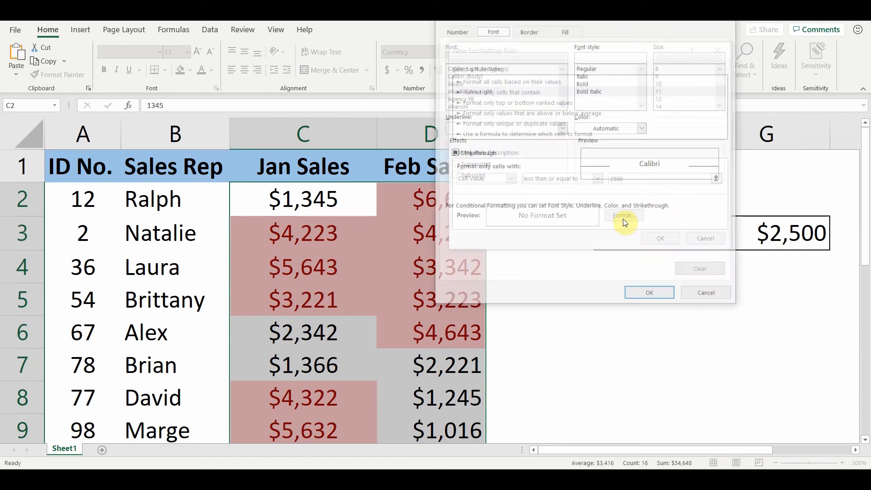
click(534, 34)
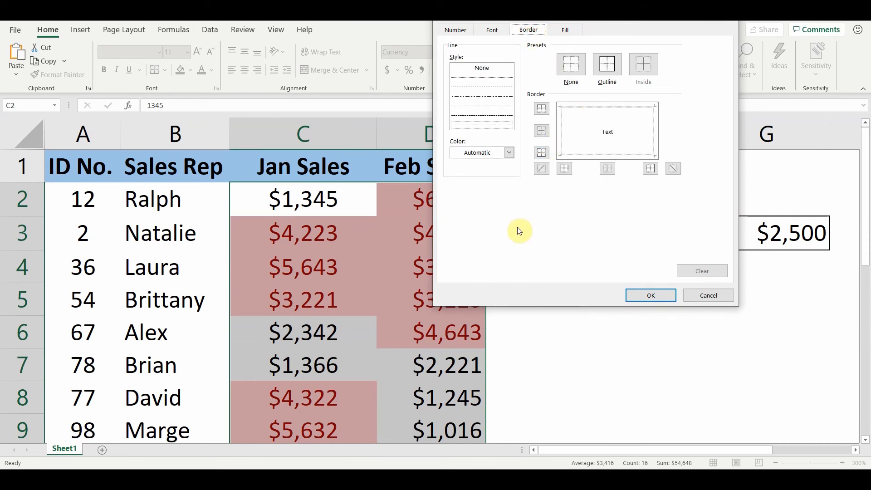
click(614, 78)
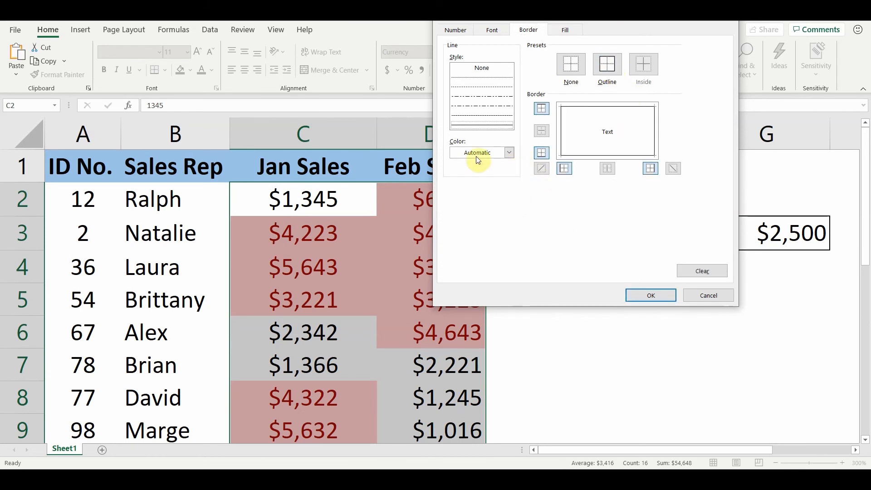
click(509, 153)
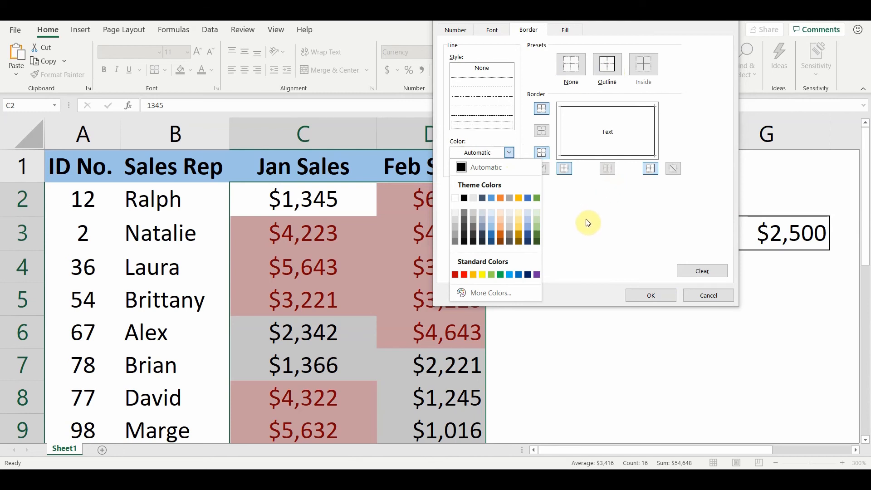
click(536, 235)
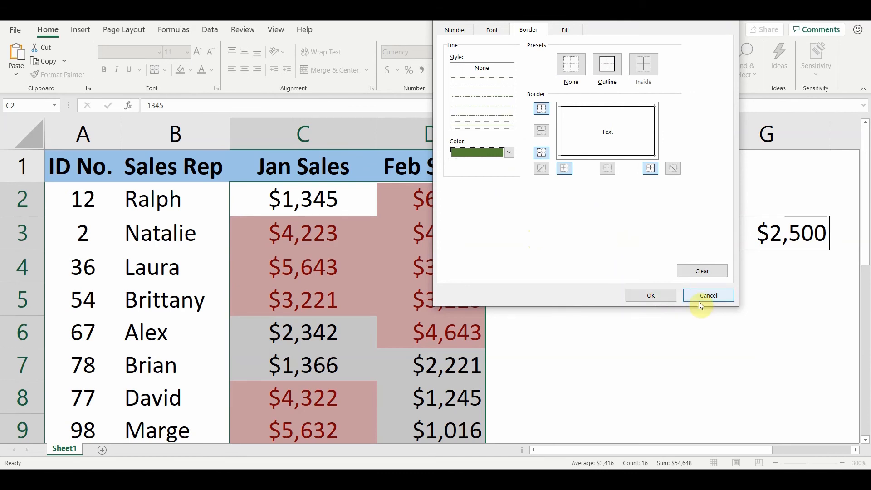
click(662, 296)
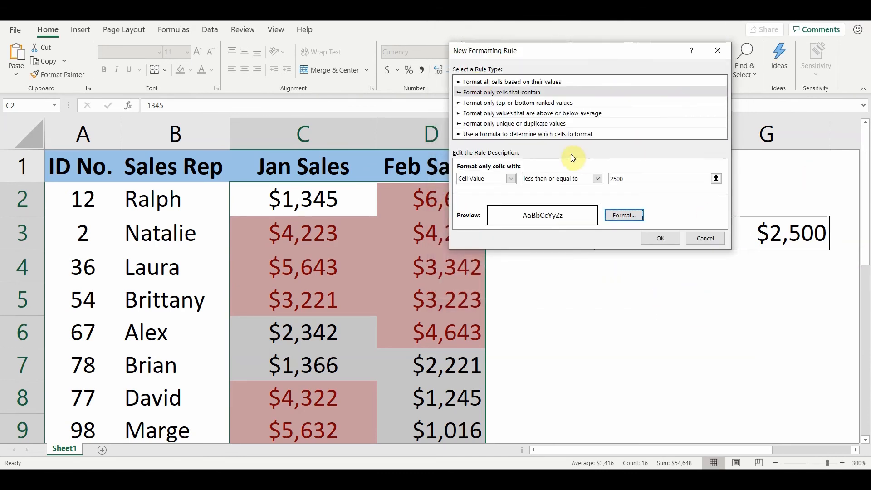
click(660, 238)
click(550, 322)
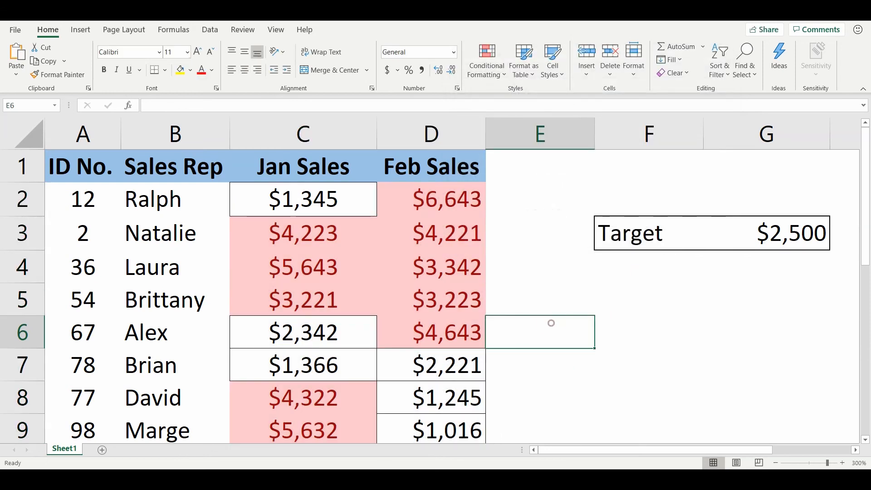
Step: Check which January and February sales cells carry the border for values of 2500 or less
scroll(550, 317, down, 1)
scroll(550, 318, up, 1)
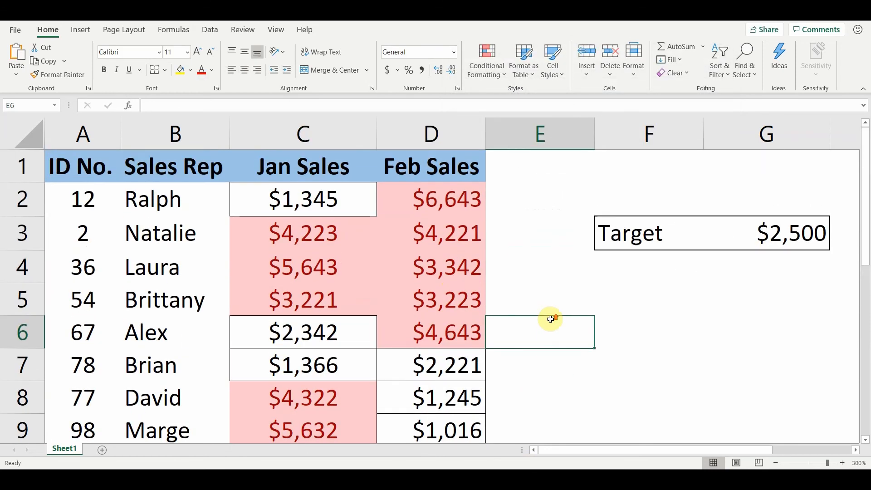
click(330, 199)
click(336, 331)
click(341, 366)
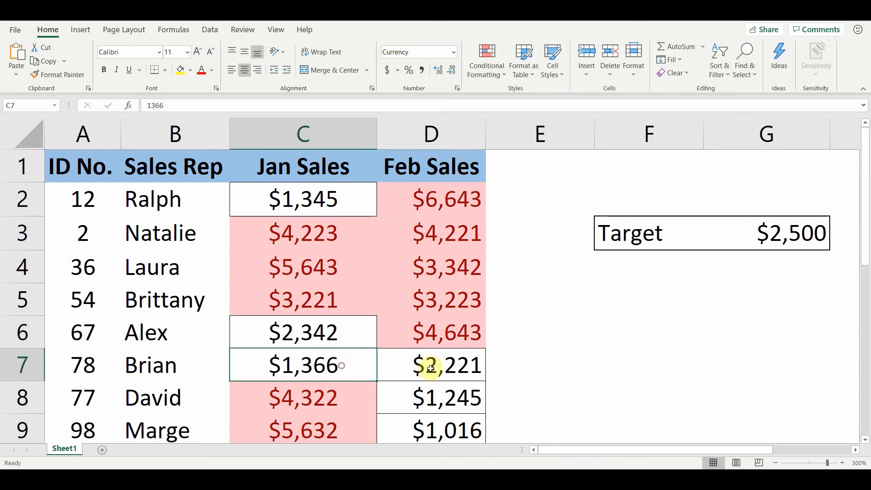
click(431, 361)
click(435, 400)
click(431, 420)
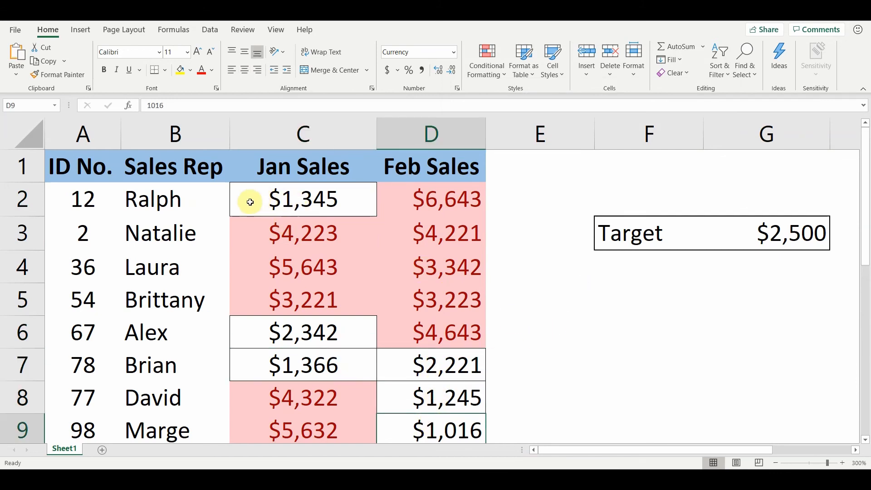
Step: Select C2:D9 and start another new conditional formatting rule for the January and February sales
click(235, 193)
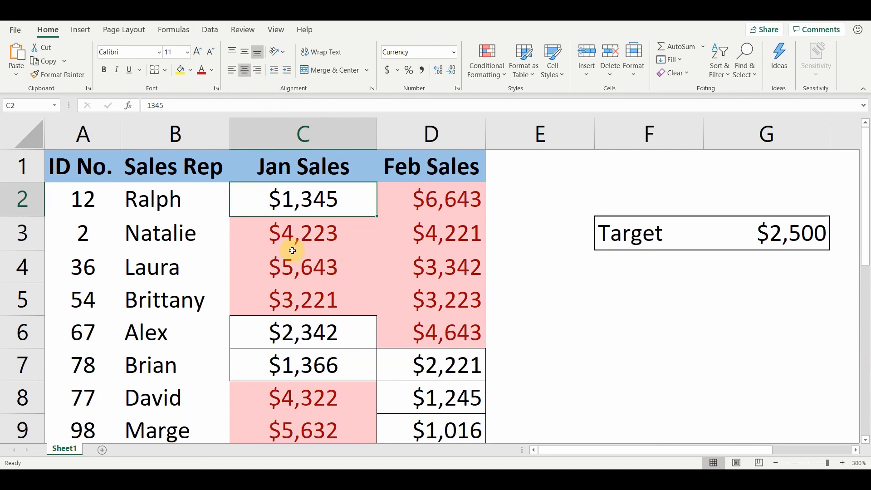
click(464, 232)
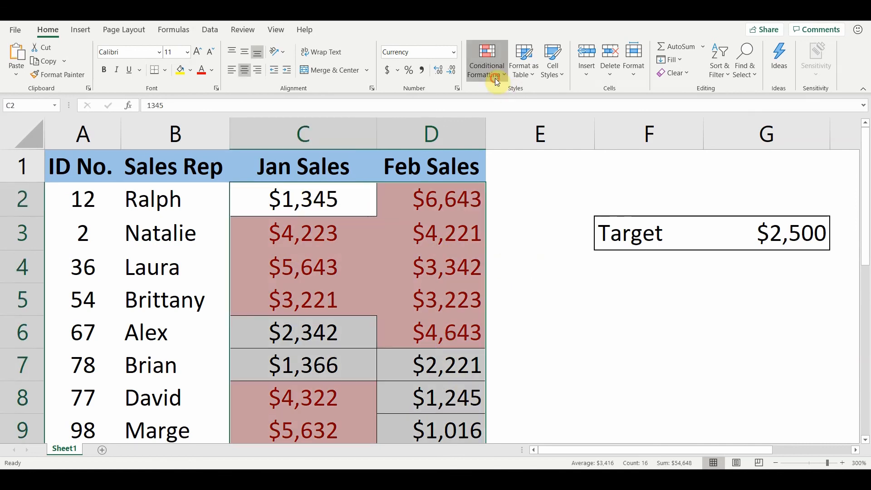
click(493, 78)
click(526, 230)
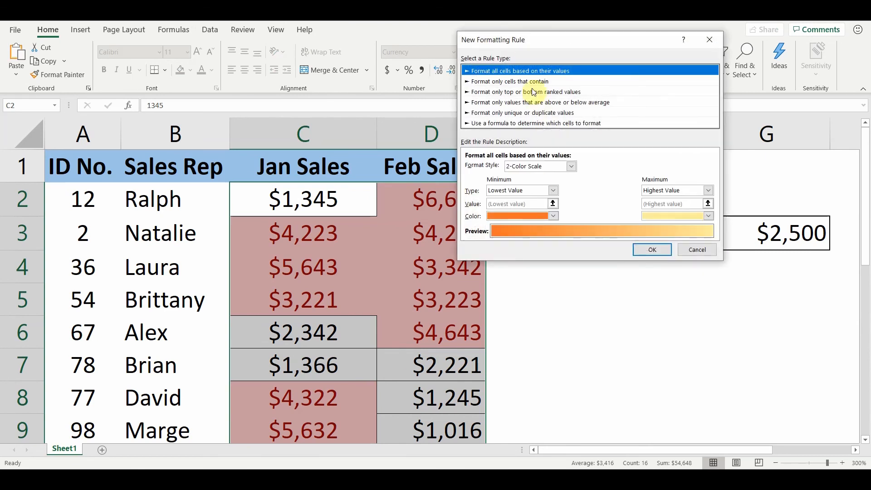